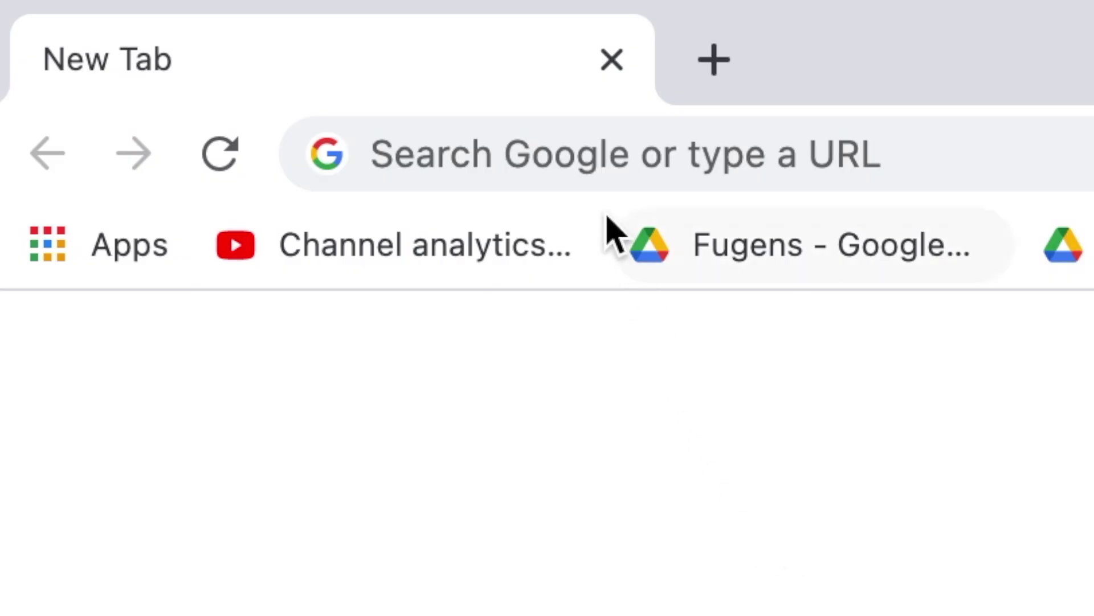
Go to veed.io in Chrome
left_click(590, 155)
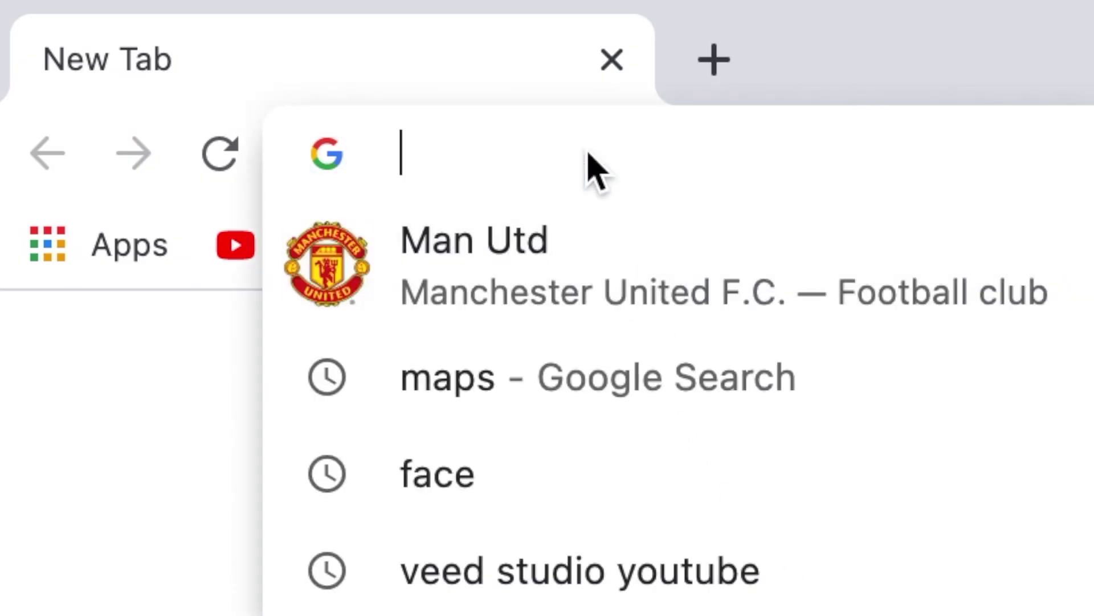
type("veed.io")
key("Return")
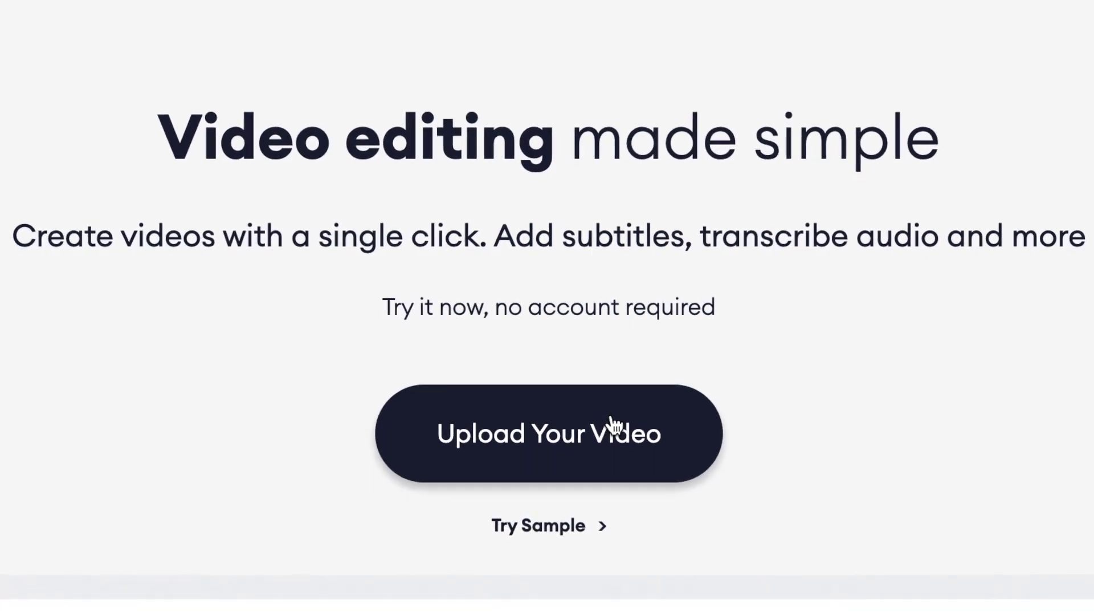
Upload video-clip-1.mov from My Clips into a new VEED project
left_click(611, 426)
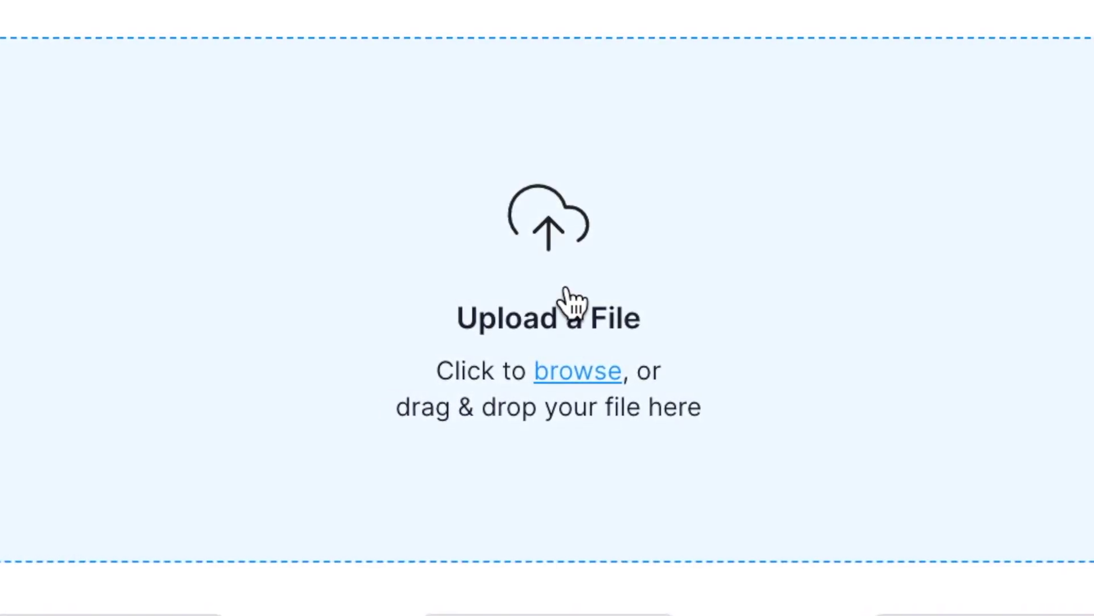
left_click(566, 289)
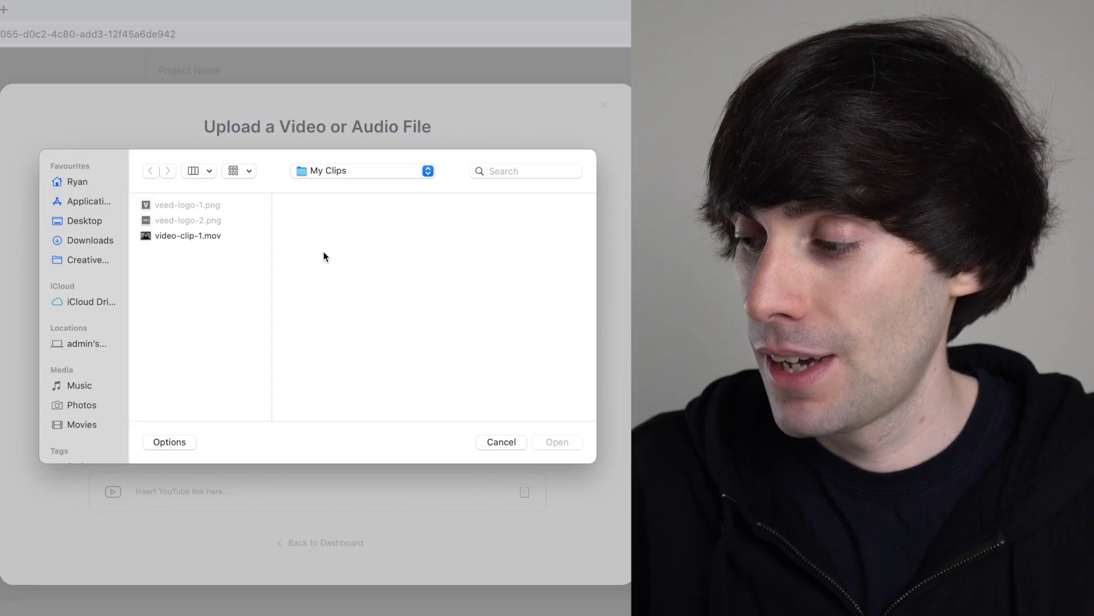
left_click(206, 236)
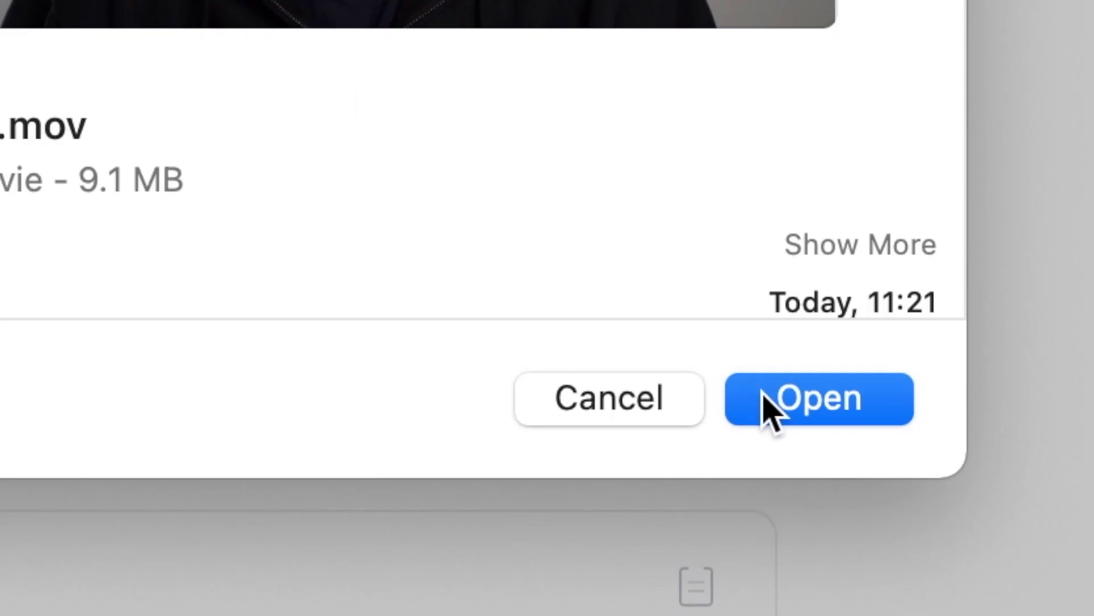
left_click(775, 400)
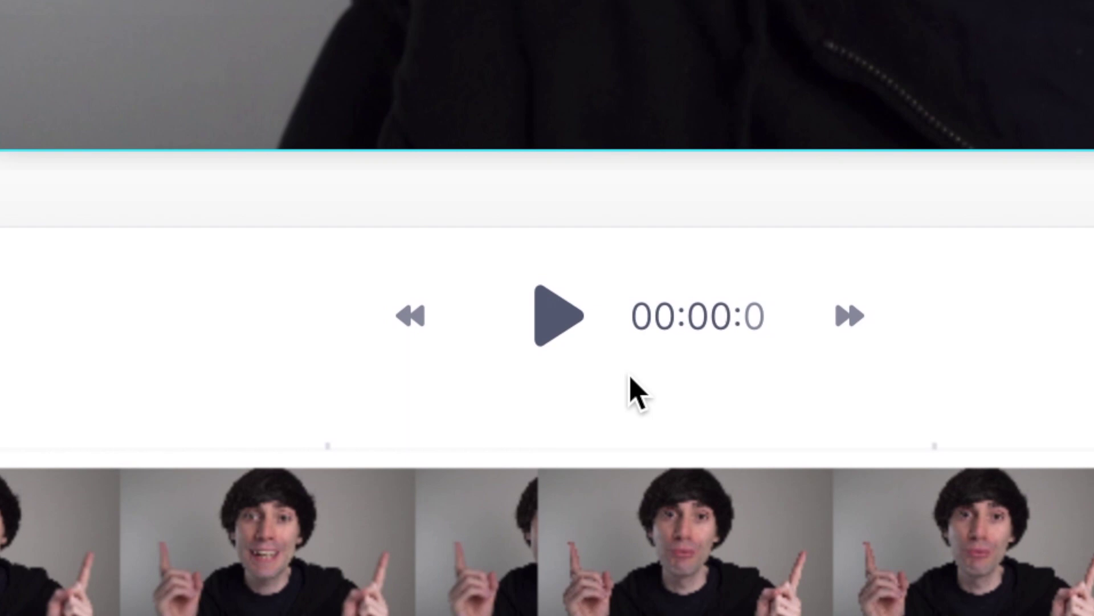
Preview the 4.7-second clip, then bring up the Upload Media panel
left_click(561, 324)
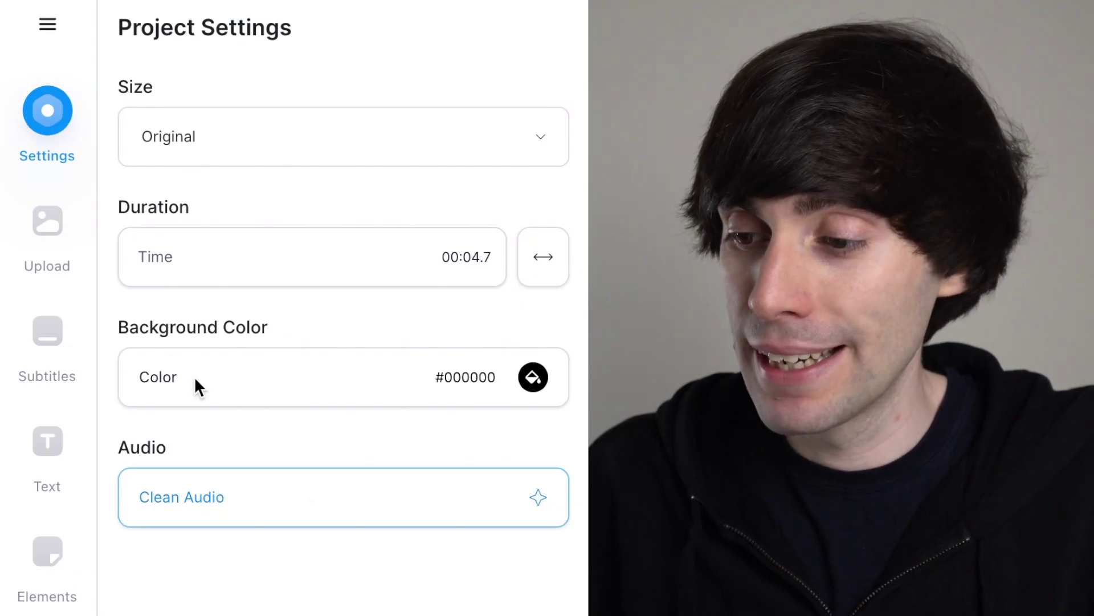
left_click(61, 244)
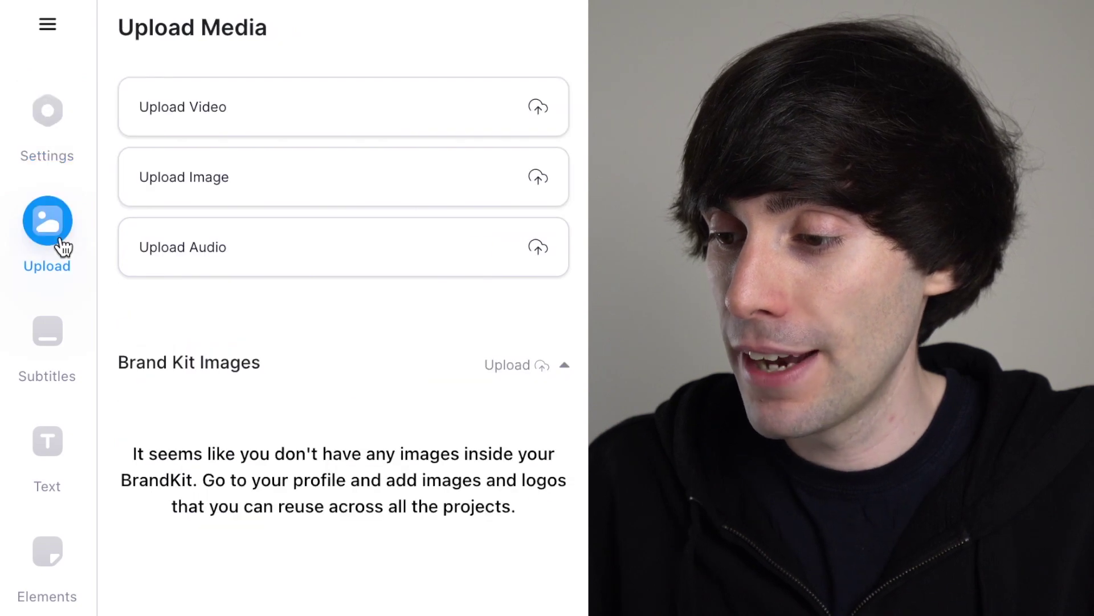
Overlay veed-logo-1.png on the video and place it at the top-left of the frame
left_click(337, 196)
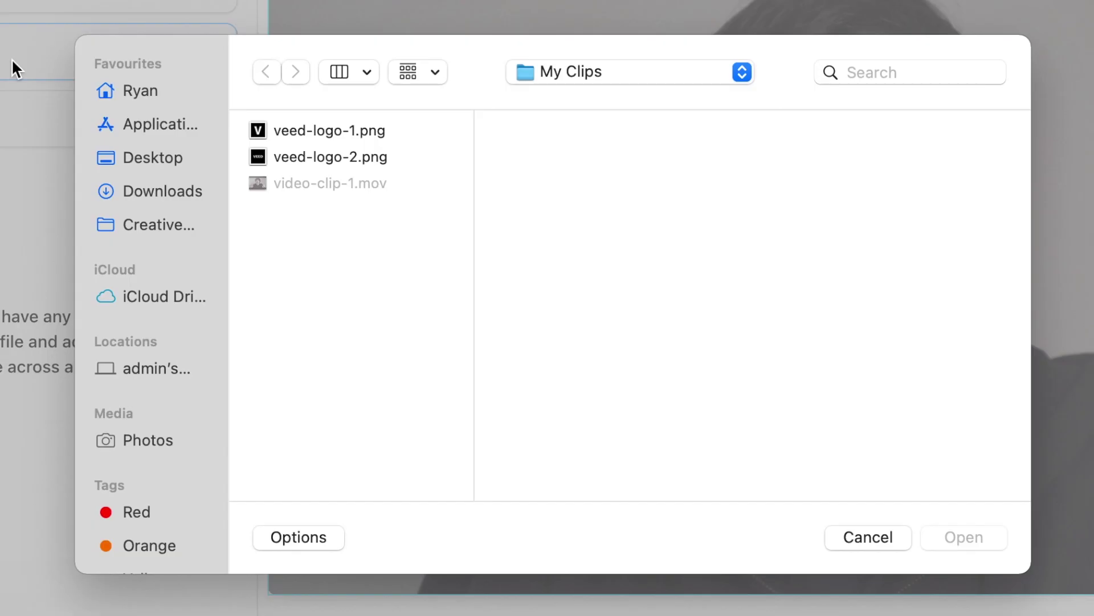
left_click(350, 132)
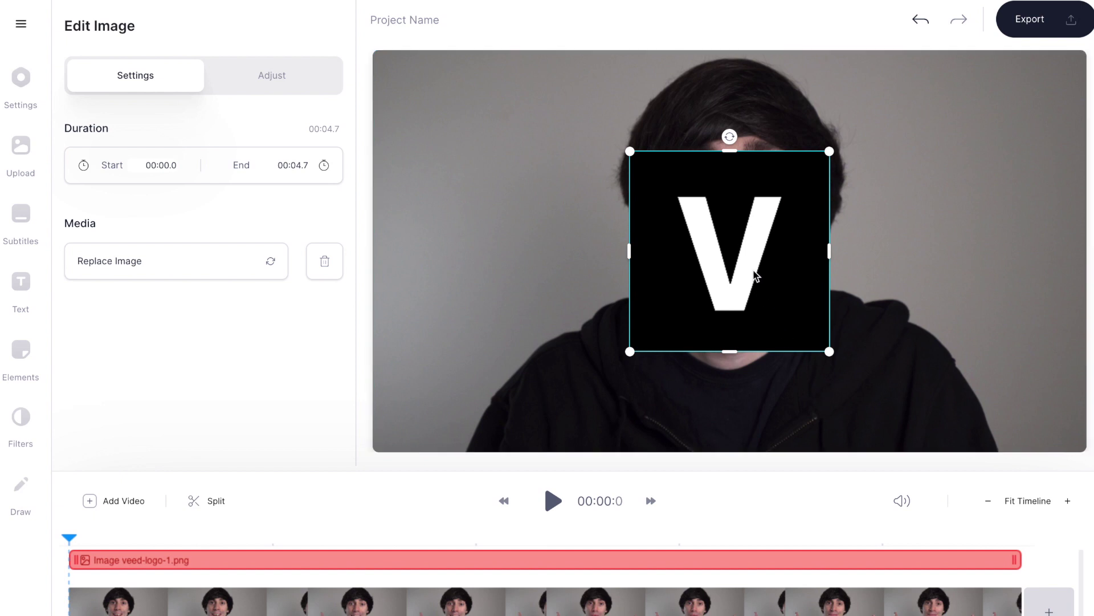
left_click_drag(749, 275, 946, 336)
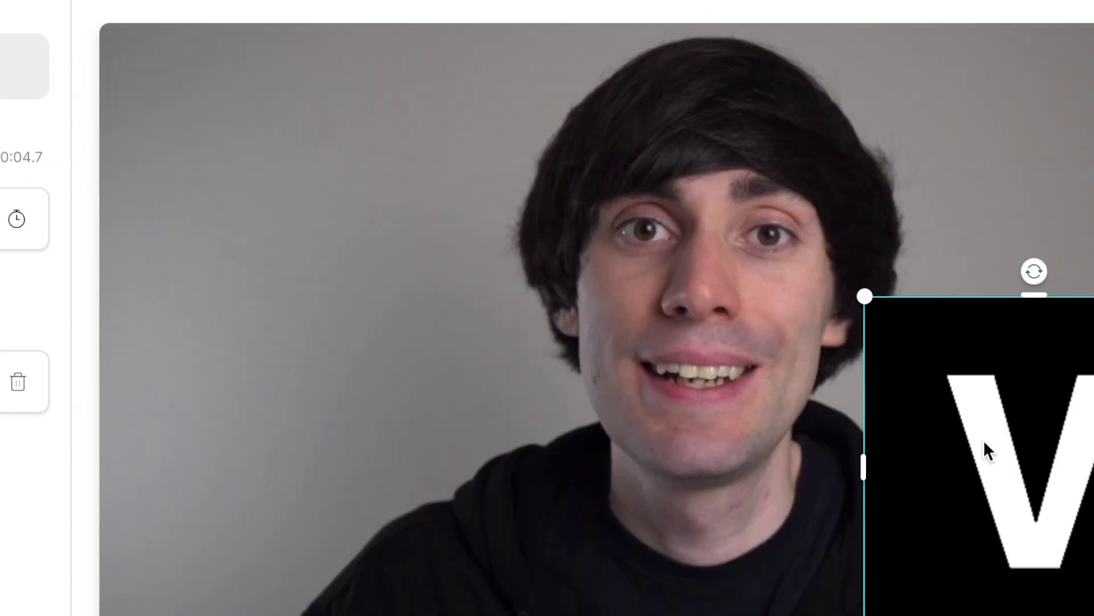
left_click_drag(984, 442, 284, 197)
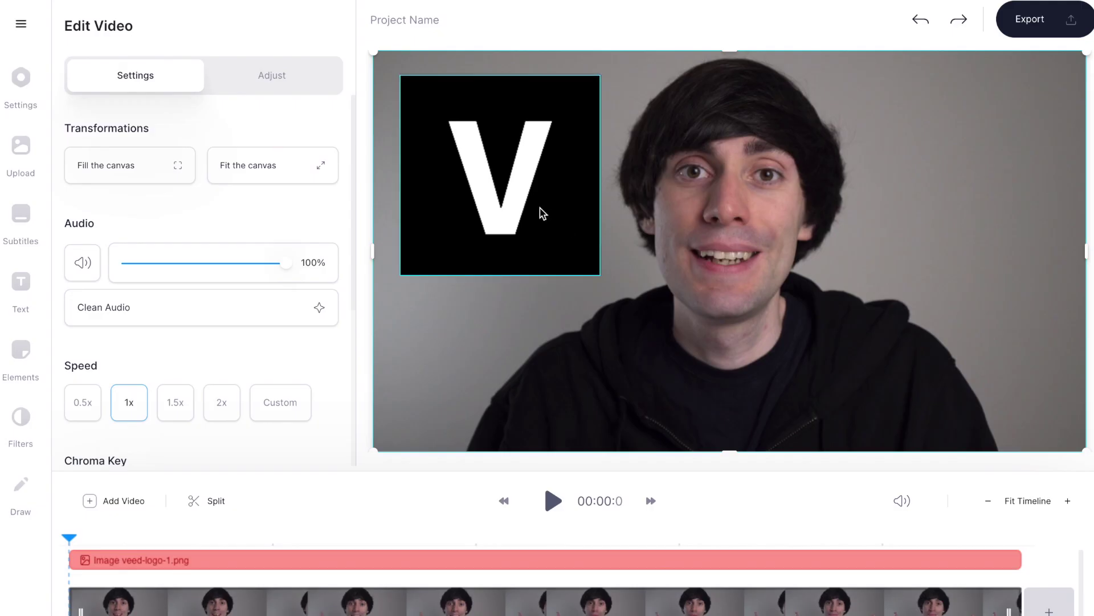
Shrink the V logo and keep it level in the upper-left corner
left_click(542, 214)
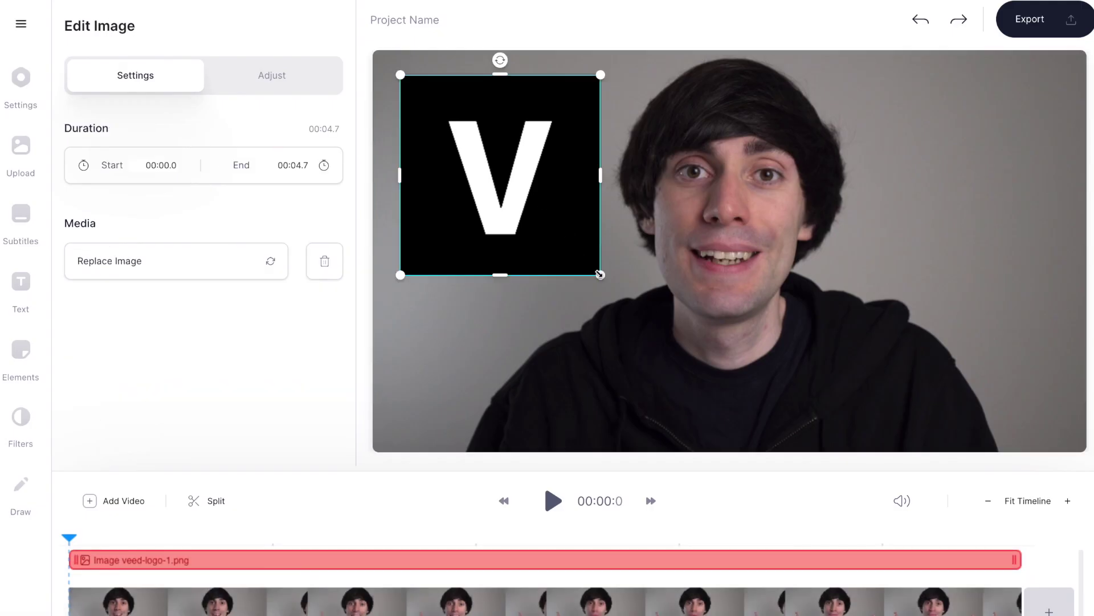
left_click_drag(596, 277, 528, 200)
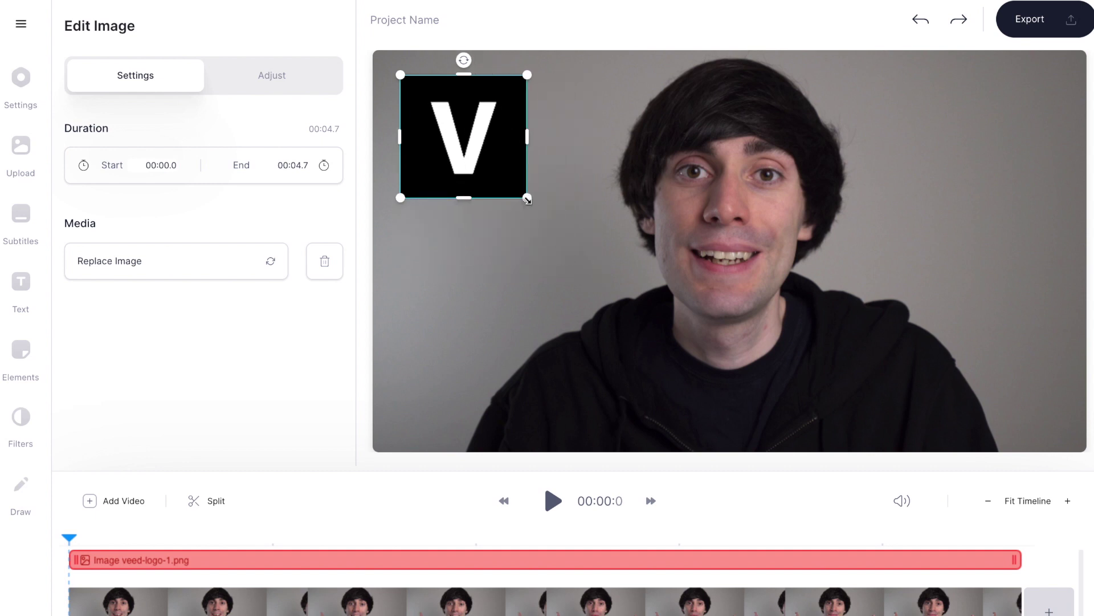
left_click_drag(465, 137, 532, 194)
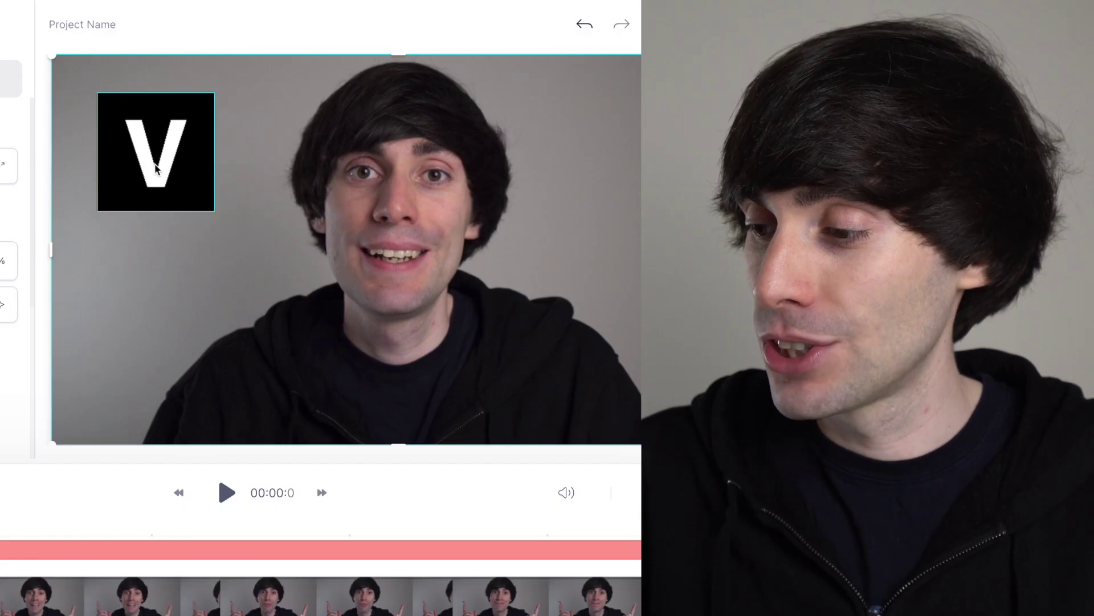
mouse_move(156, 78)
left_mouse_down()
mouse_move(124, 88)
mouse_move(172, 86)
mouse_move(157, 83)
left_mouse_up()
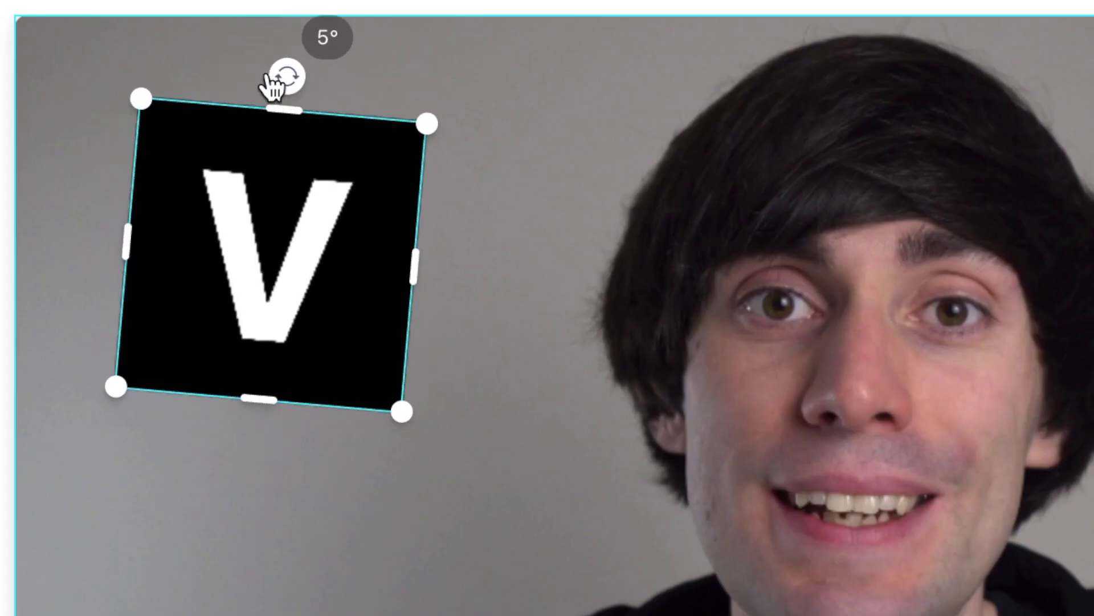
mouse_move(273, 85)
left_mouse_down()
mouse_move(220, 91)
mouse_move(261, 78)
left_mouse_up()
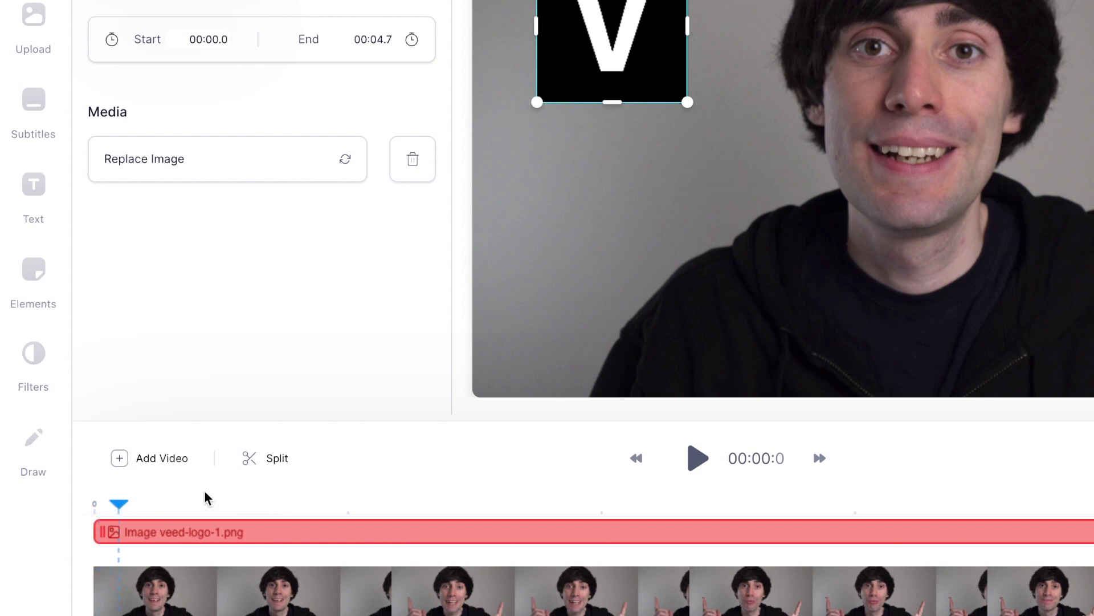
Trim the V logo overlay to show from 00:01.2 to 00:04.6, lasting 3.4 seconds
left_click(263, 494)
left_click_drag(367, 515, 411, 521)
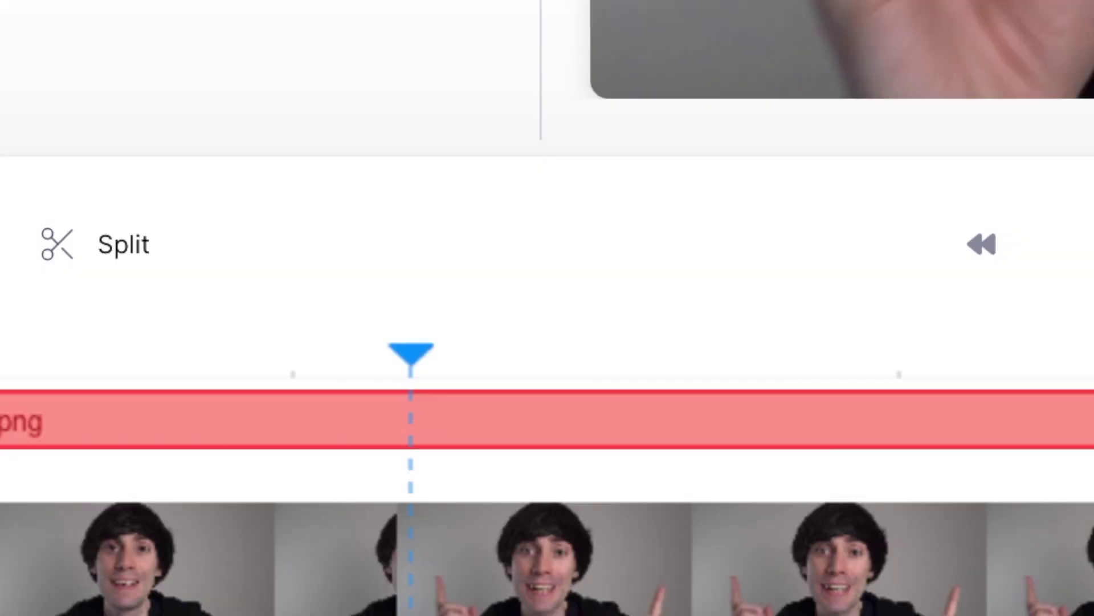
left_click(241, 336)
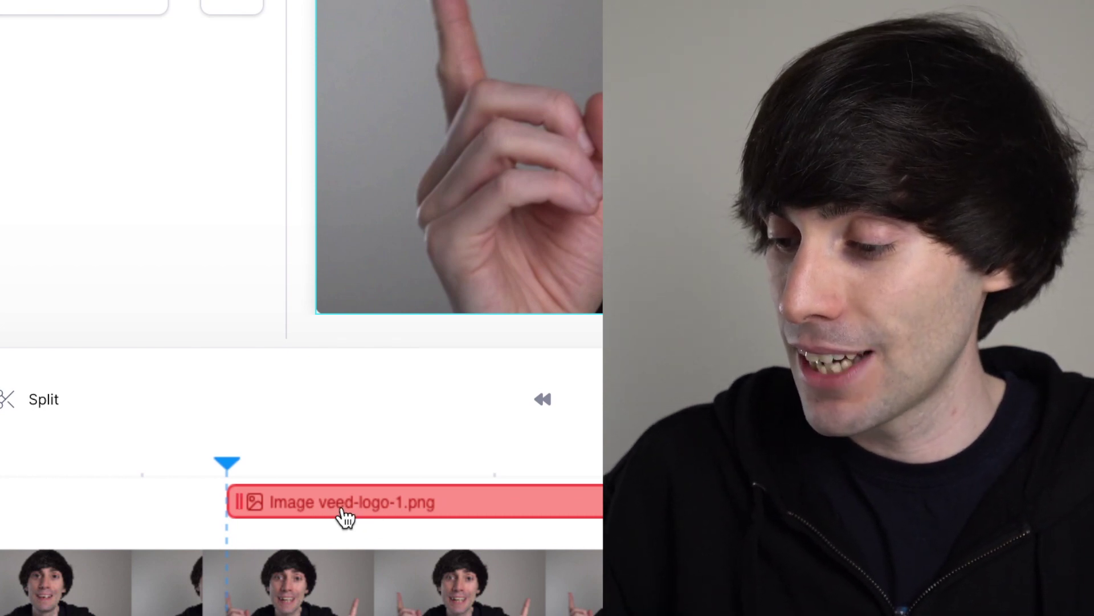
mouse_move(237, 497)
left_mouse_down()
mouse_move(48, 501)
mouse_move(357, 508)
mouse_move(237, 503)
left_mouse_up()
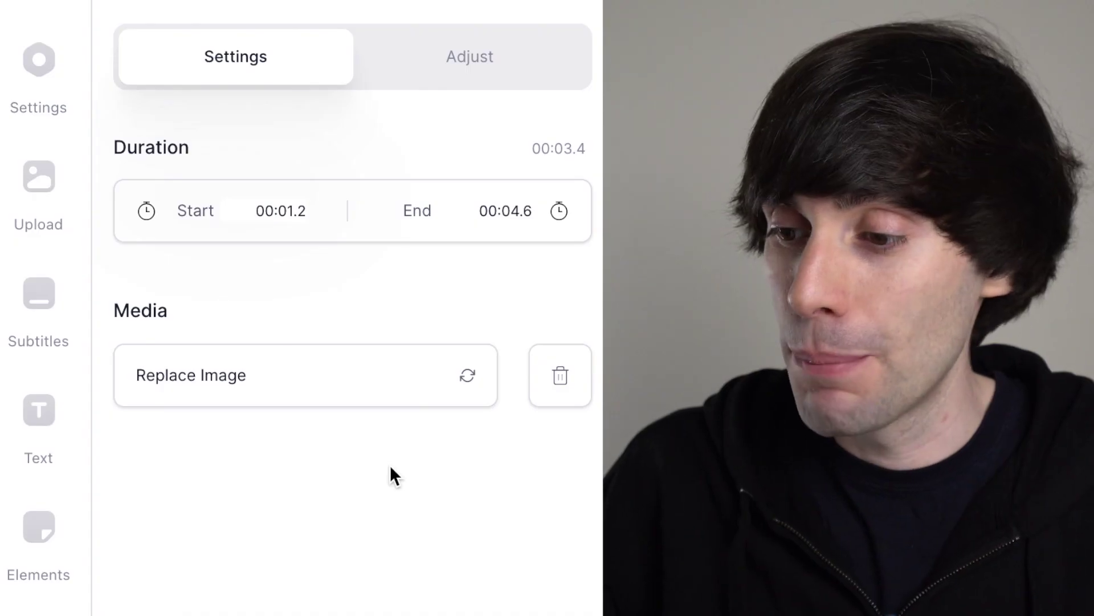
Add the VEED wordmark image veed-logo-2.png as a second overlay
left_click(57, 220)
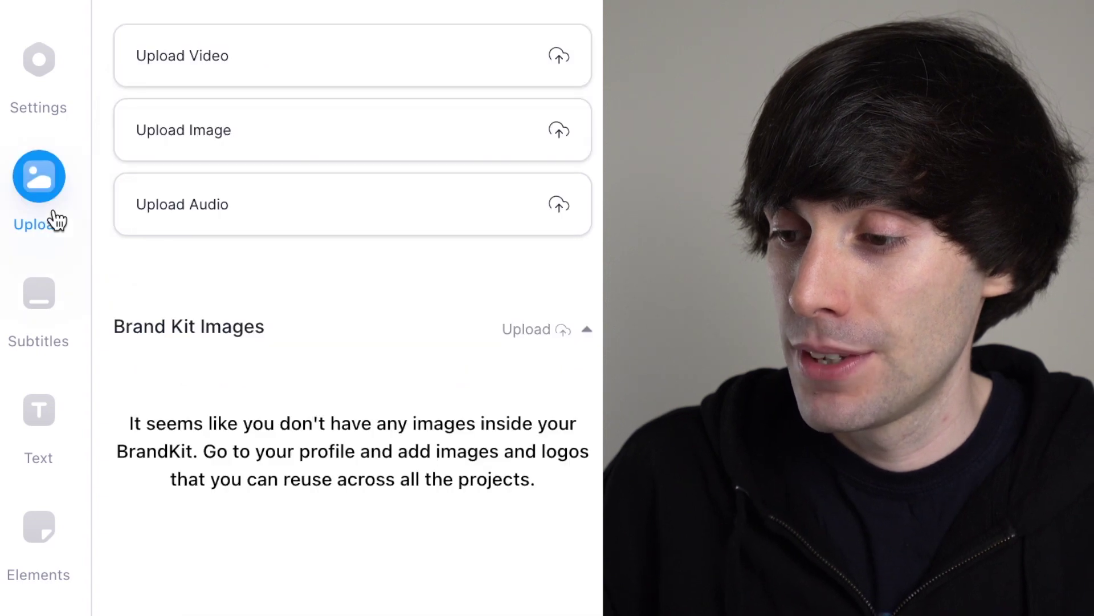
left_click(267, 139)
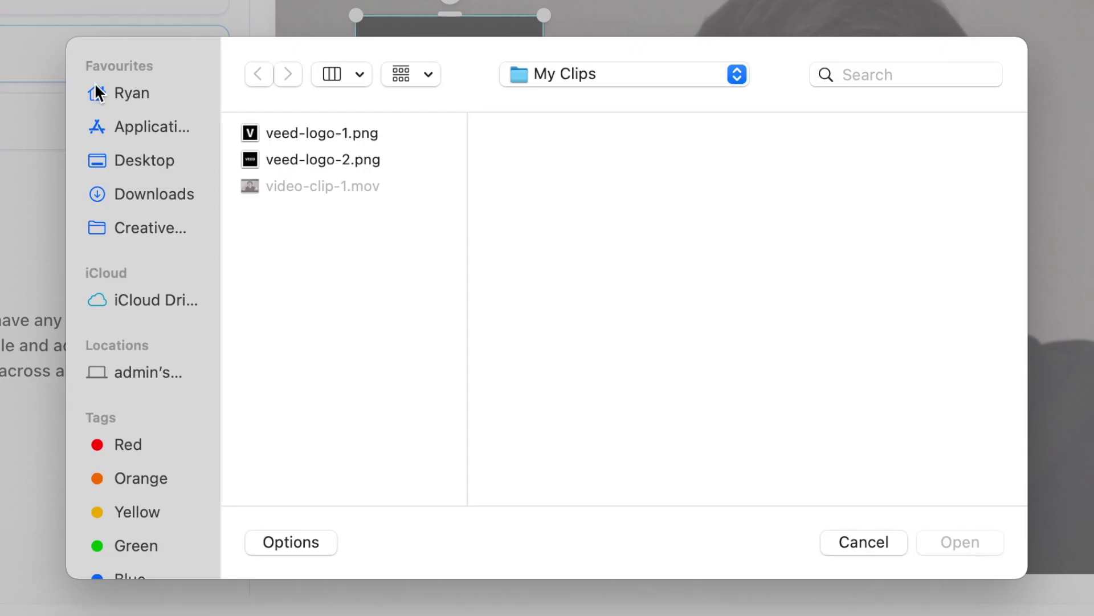
left_click(337, 160)
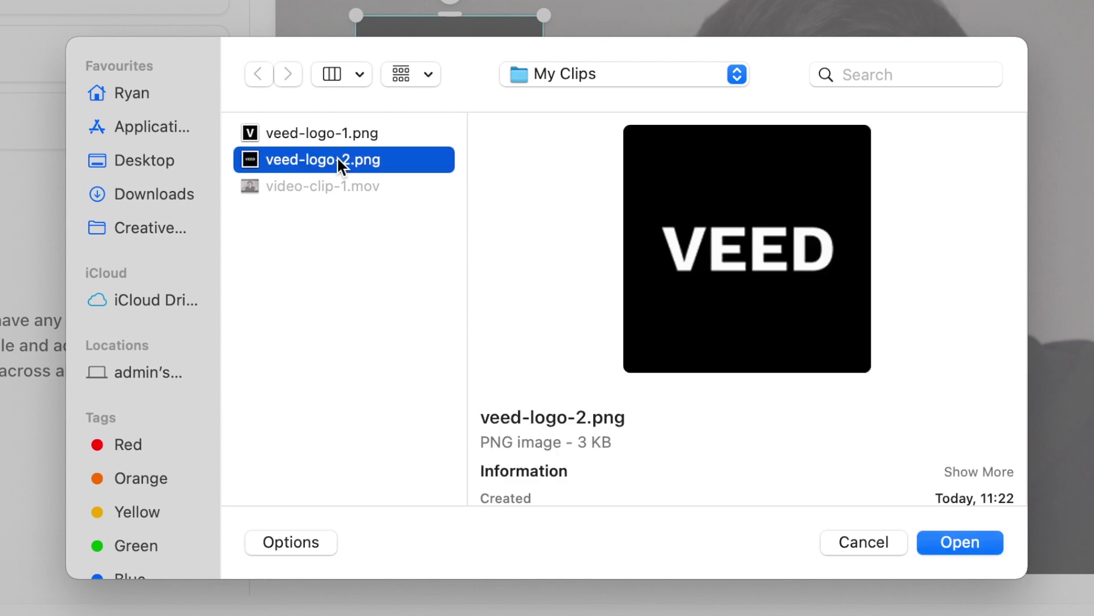
left_click(983, 542)
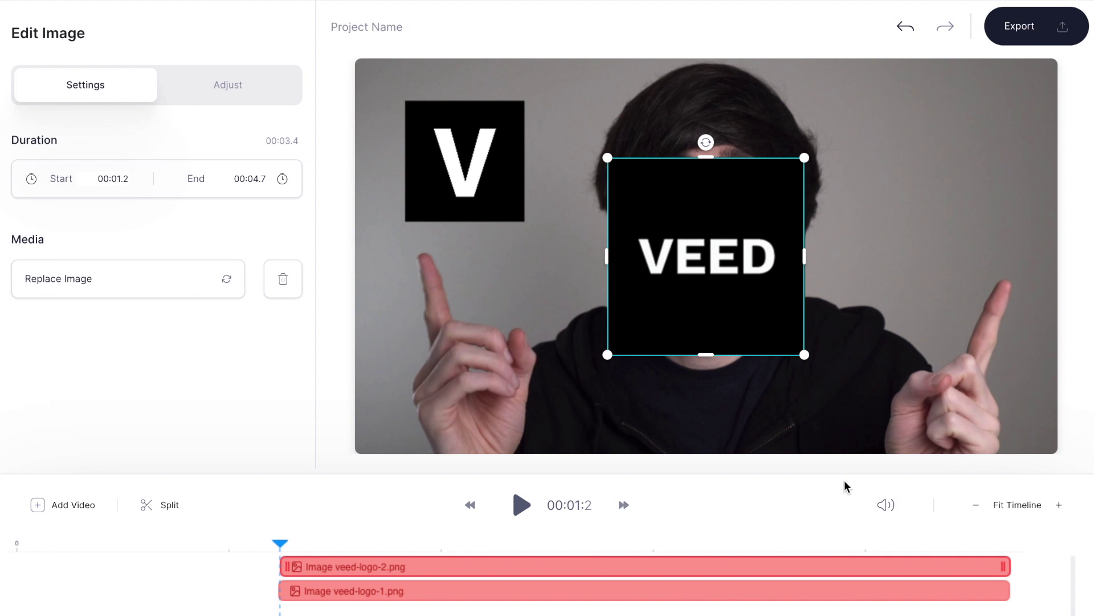
Shrink the VEED logo and place it upper right, level with the V logo
left_click_drag(735, 306, 967, 217)
left_click_drag(843, 98, 882, 136)
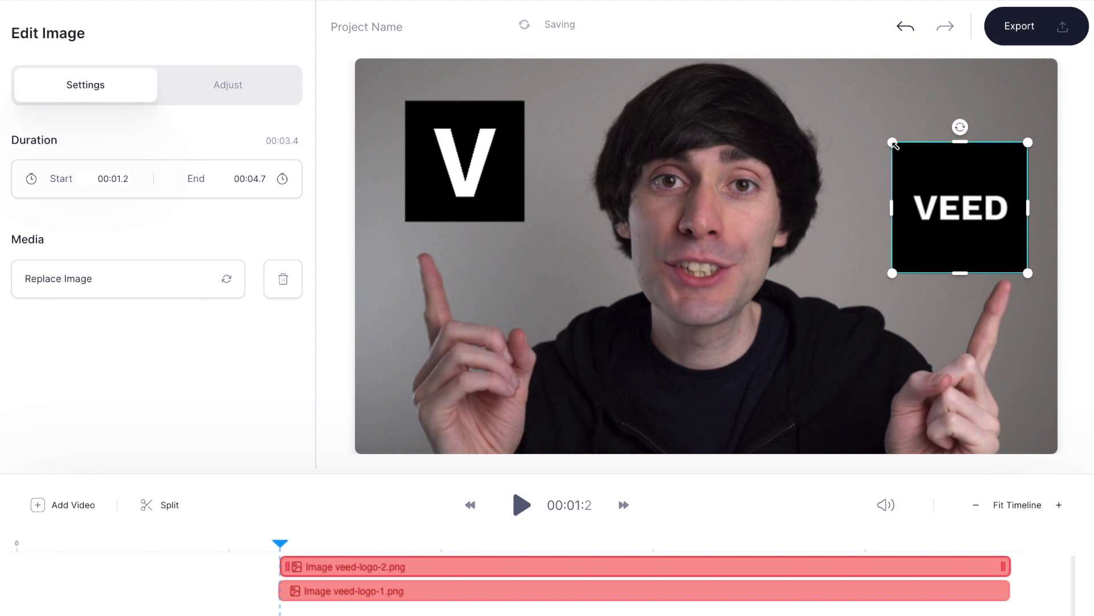
left_click_drag(938, 192, 925, 137)
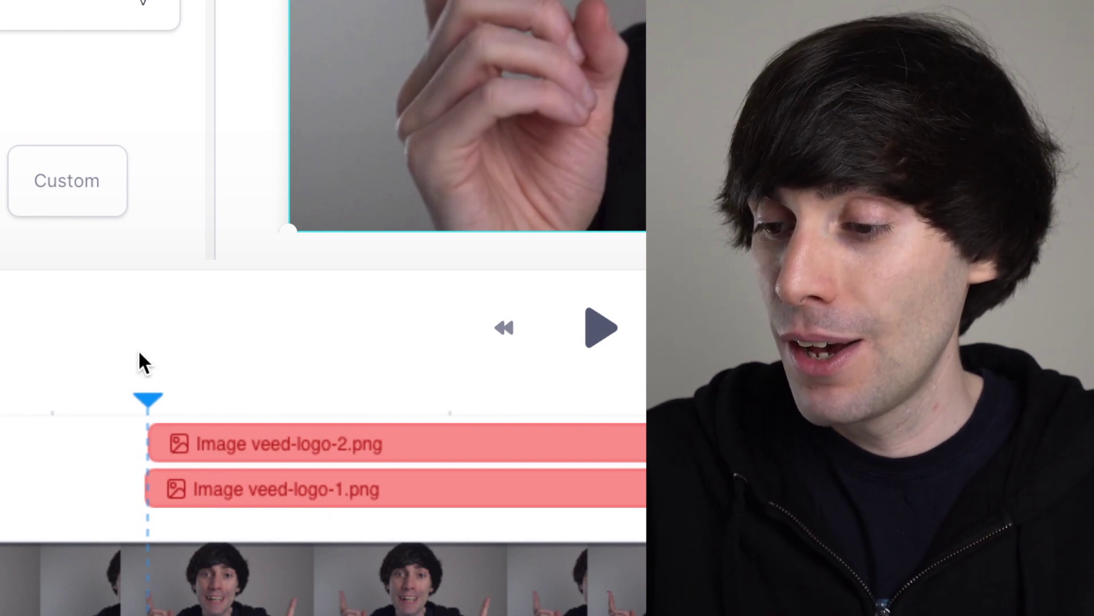
Replace the wordmark overlay's image with veed-logo-1.png from My Clips
left_click(231, 492)
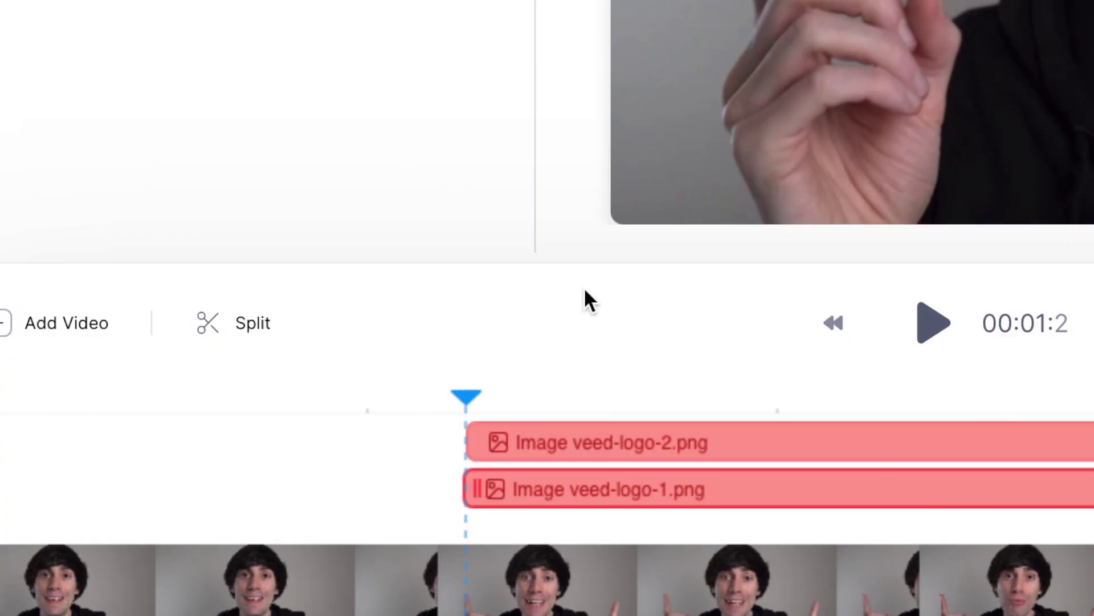
left_click(615, 439)
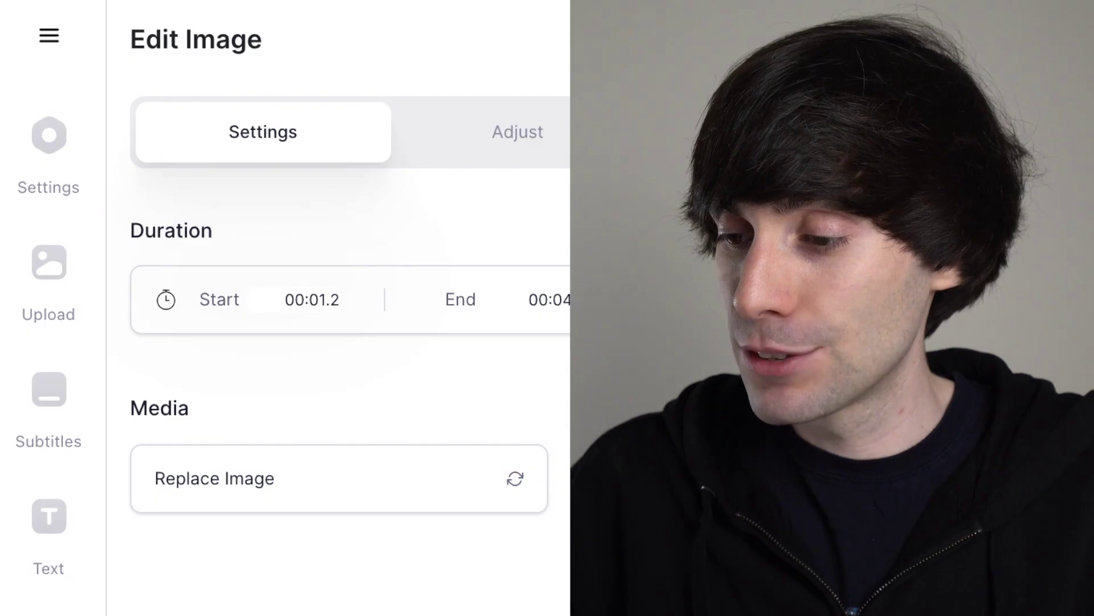
left_click(295, 491)
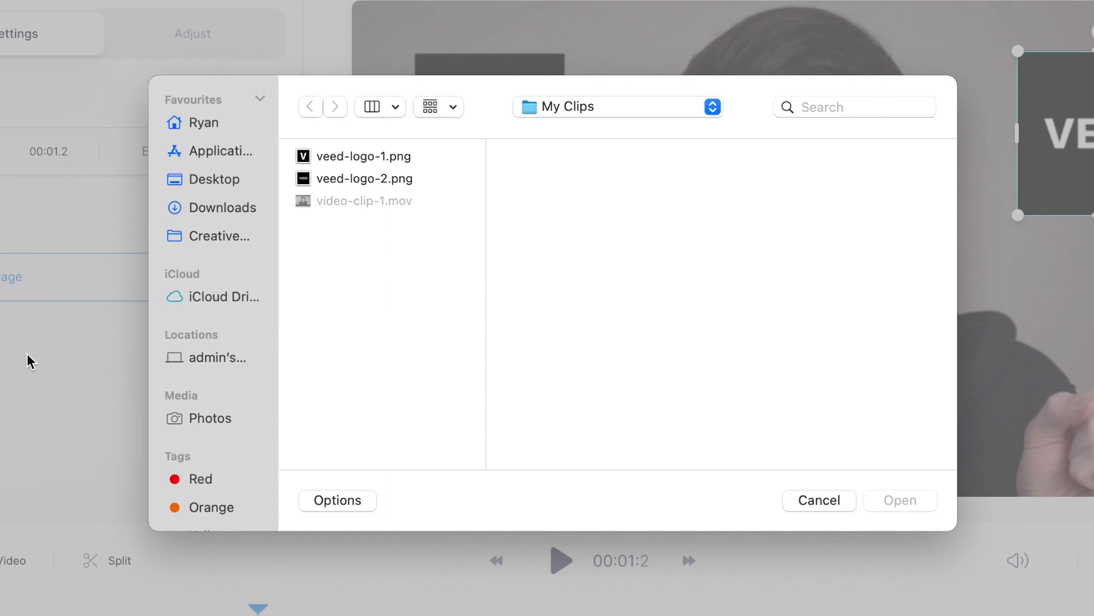
left_click(377, 159)
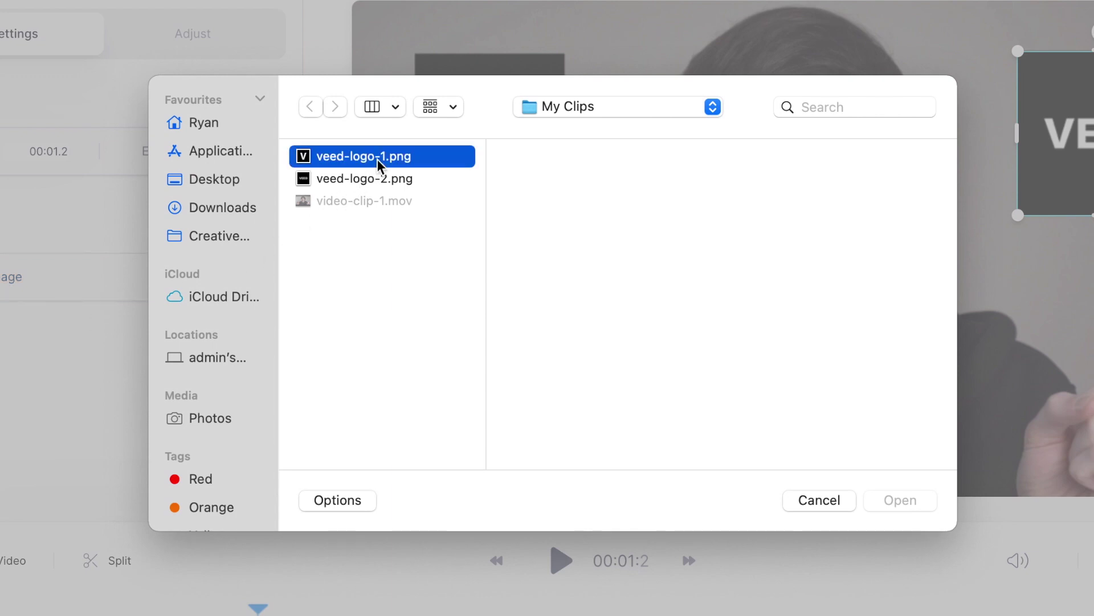
left_click(891, 501)
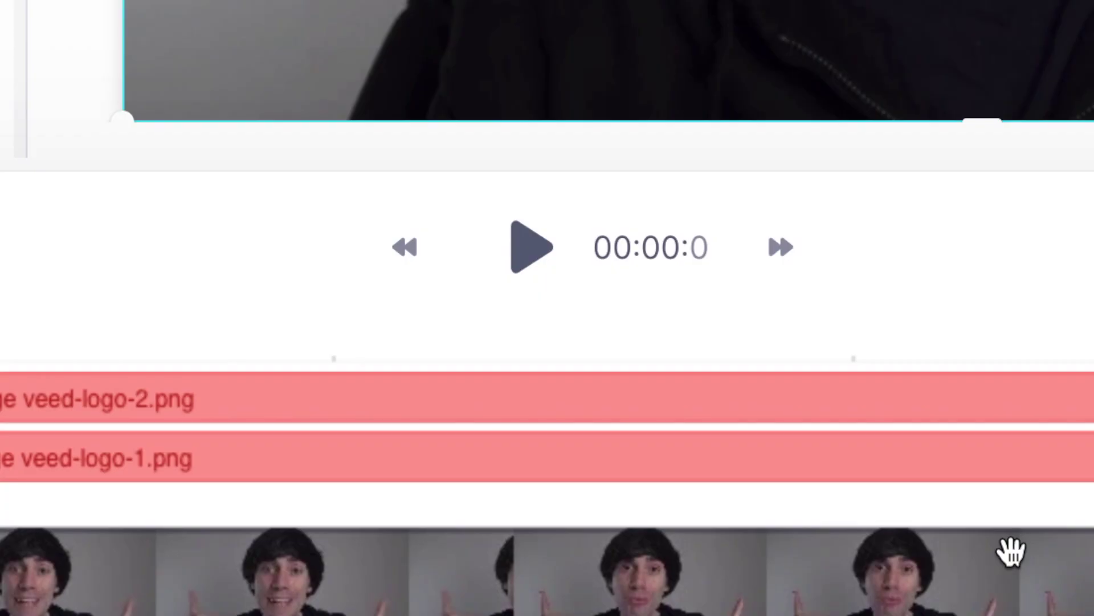
Preview the logos, then change the project size to Story (9:16)
left_click(730, 399)
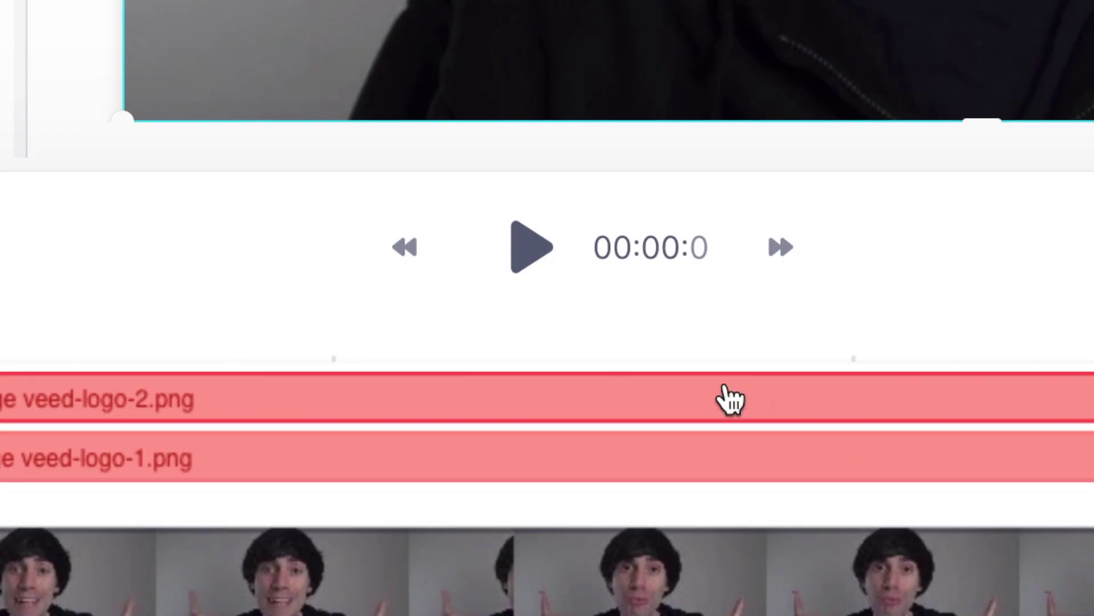
left_click(530, 250)
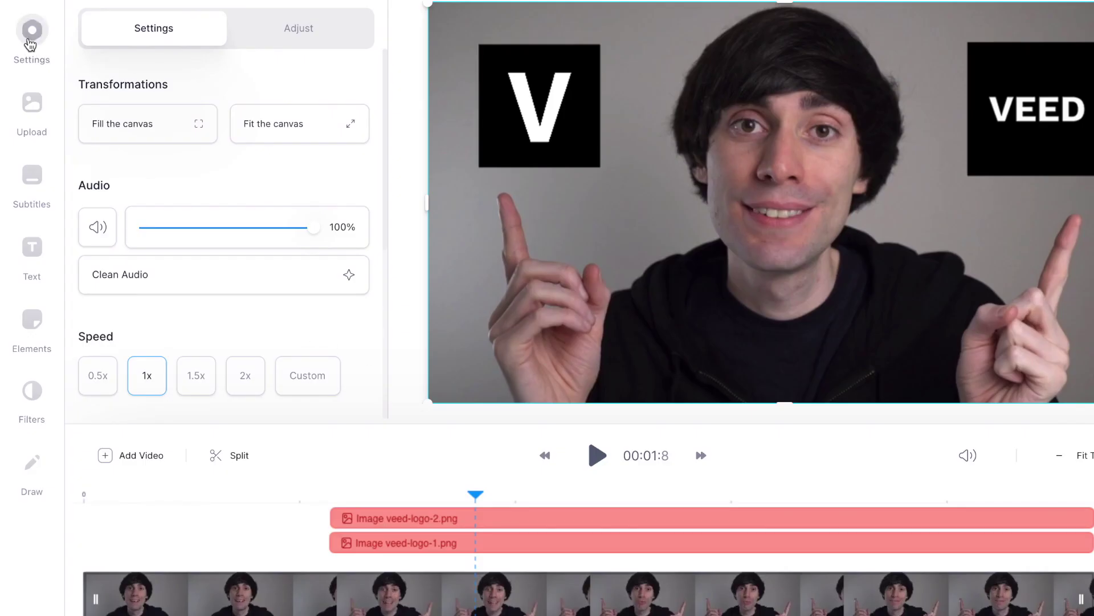
left_click(32, 45)
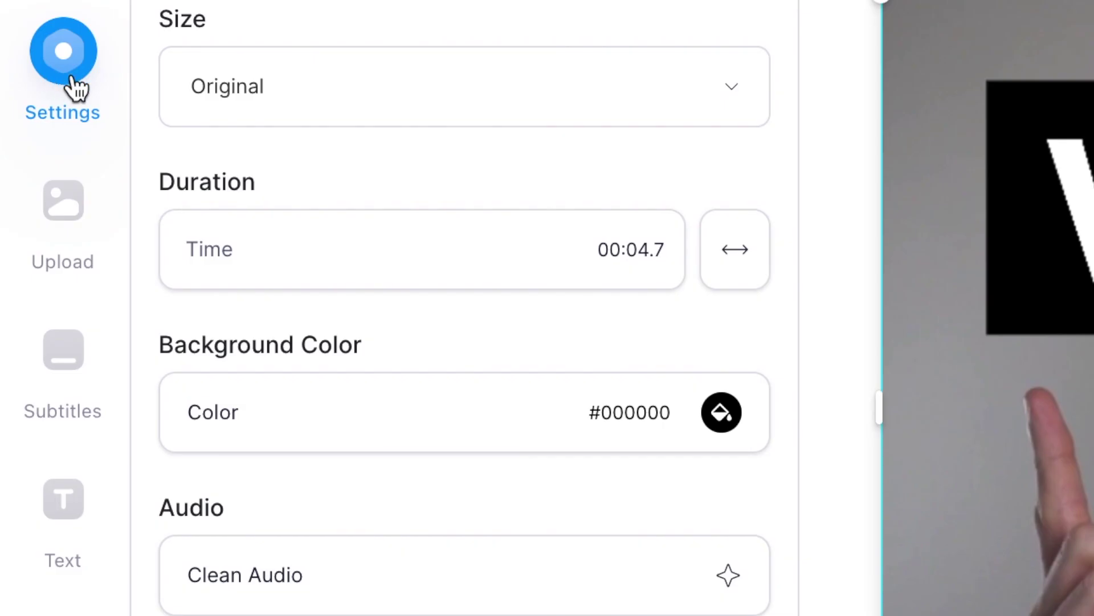
left_click(577, 94)
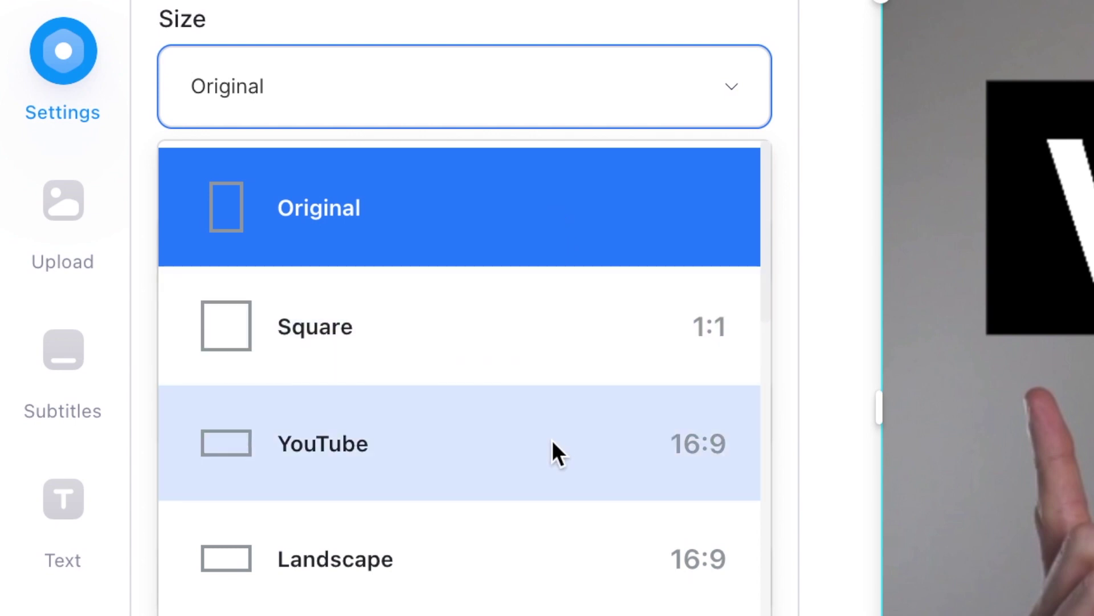
scroll(551, 439, "down", 5)
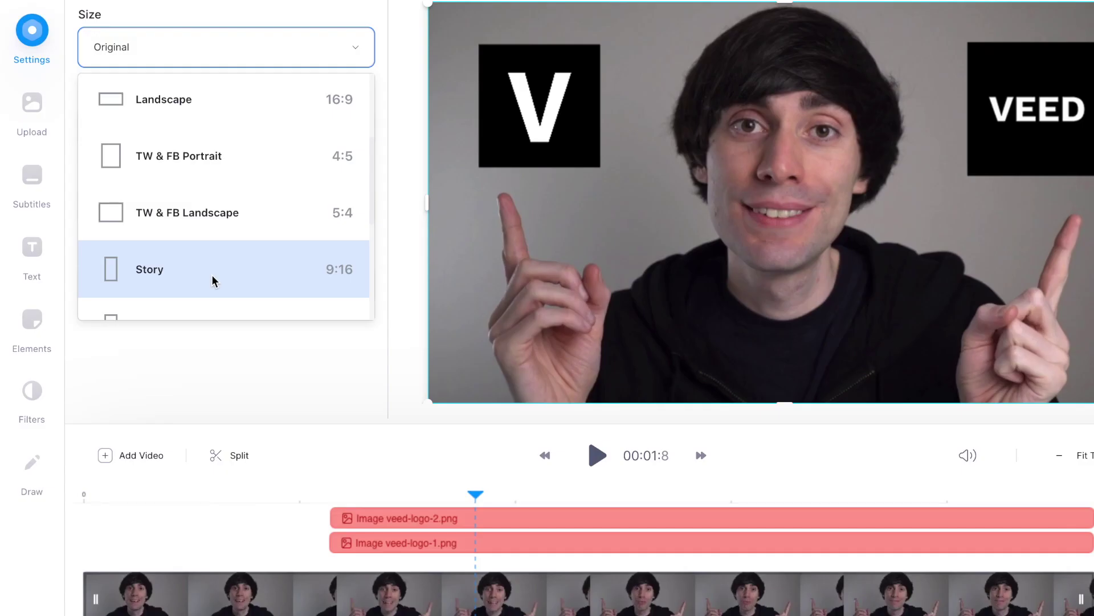
left_click(204, 274)
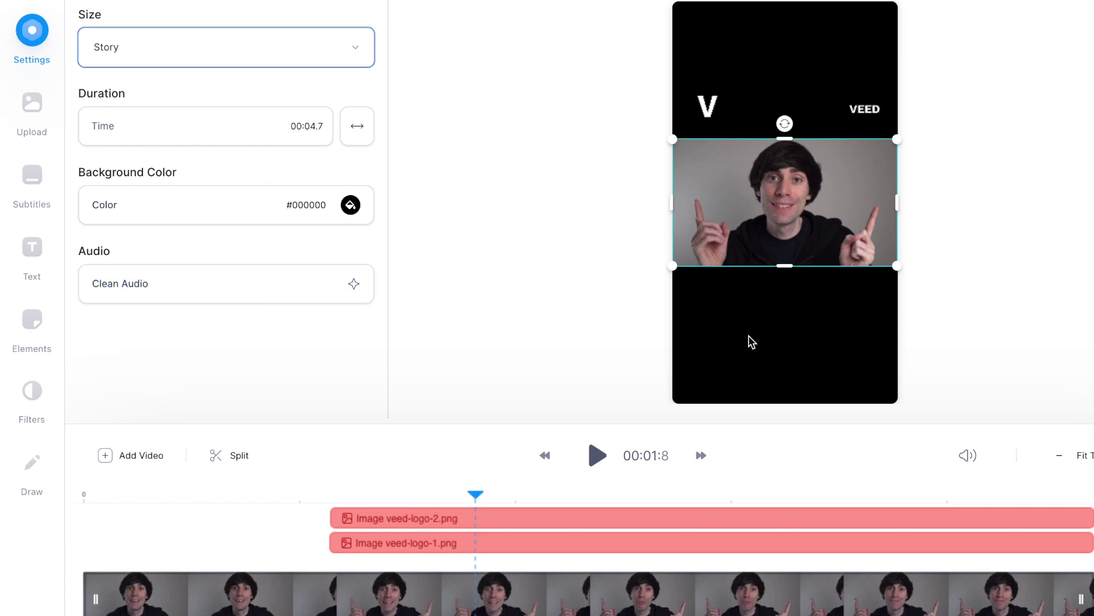
Enlarge the talking-head video to fill the portrait frame's height
left_click(817, 244)
left_click_drag(897, 265, 929, 426)
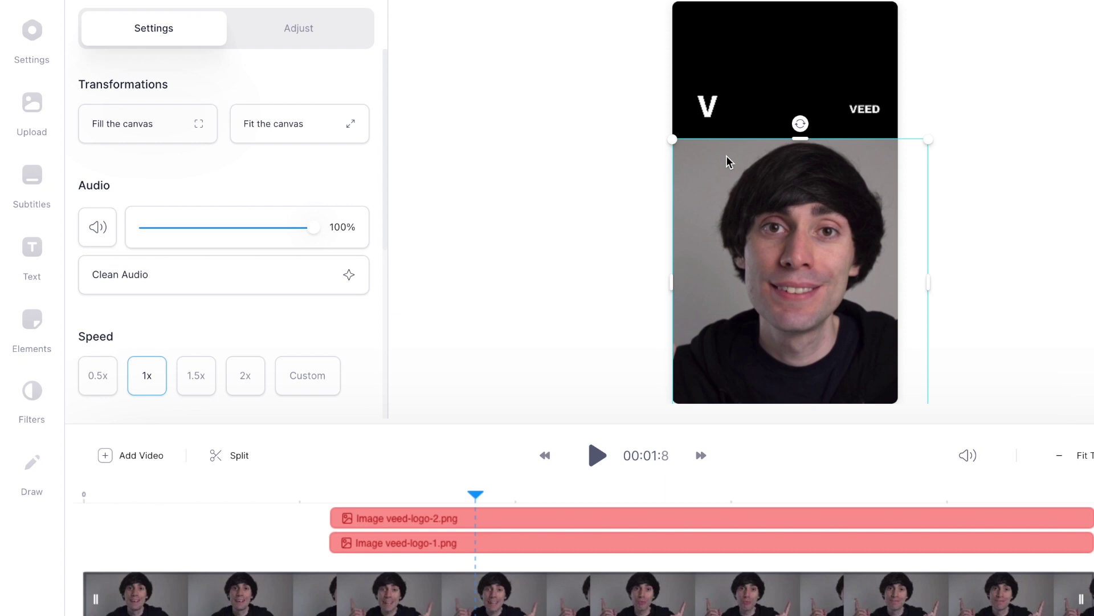
left_click_drag(672, 137, 642, 1)
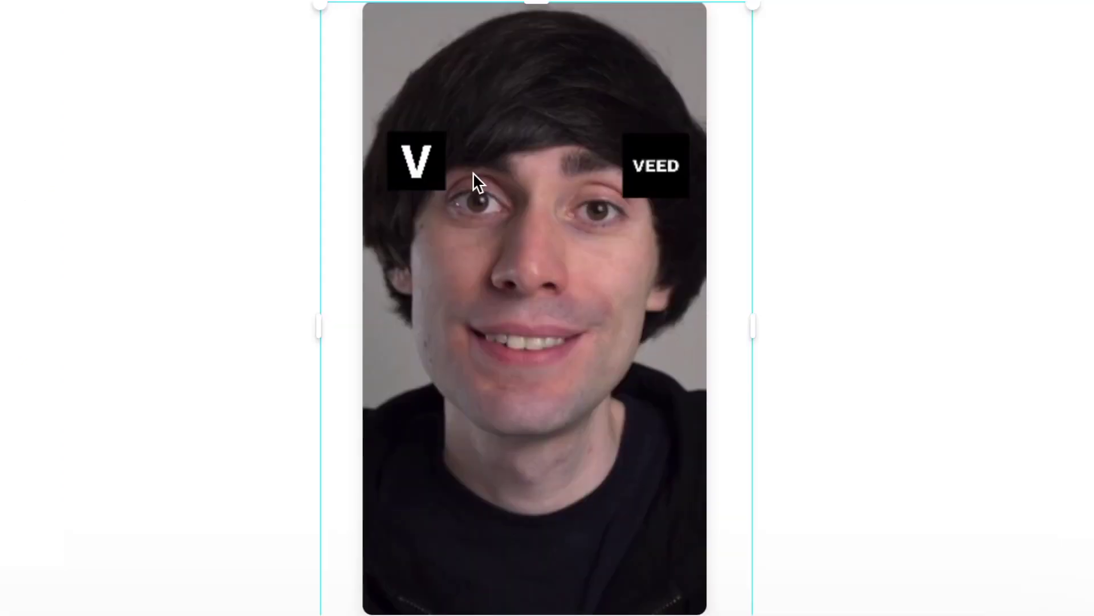
Move both logos to the bottom of the frame and enlarge them to matching sizes
left_click(426, 161)
left_click_drag(418, 163, 501, 587)
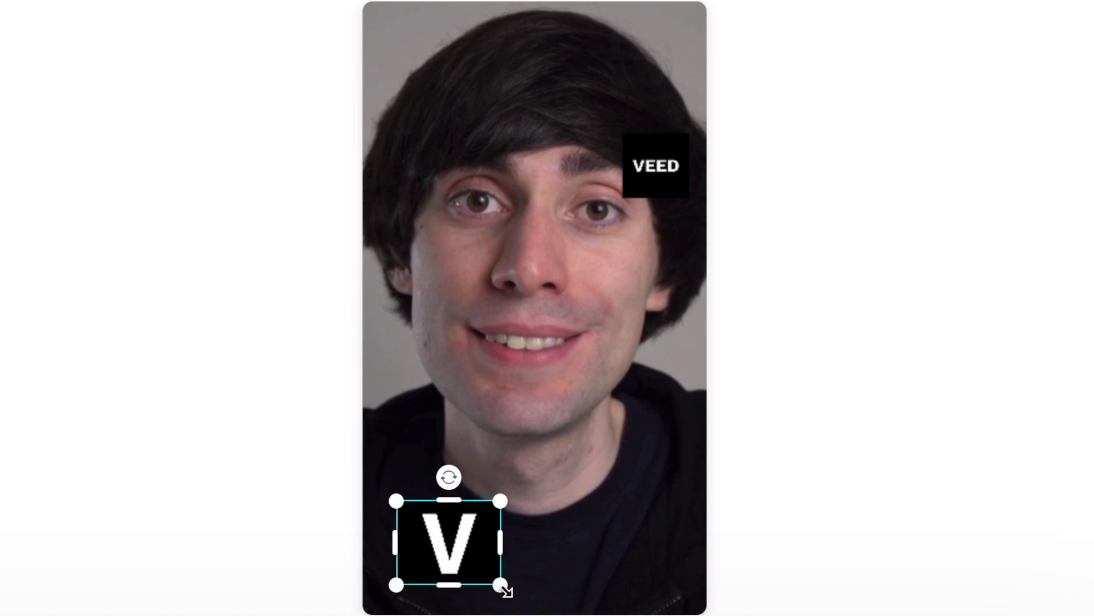
left_click(650, 160)
left_click_drag(645, 157, 540, 471)
left_click_drag(611, 525, 644, 554)
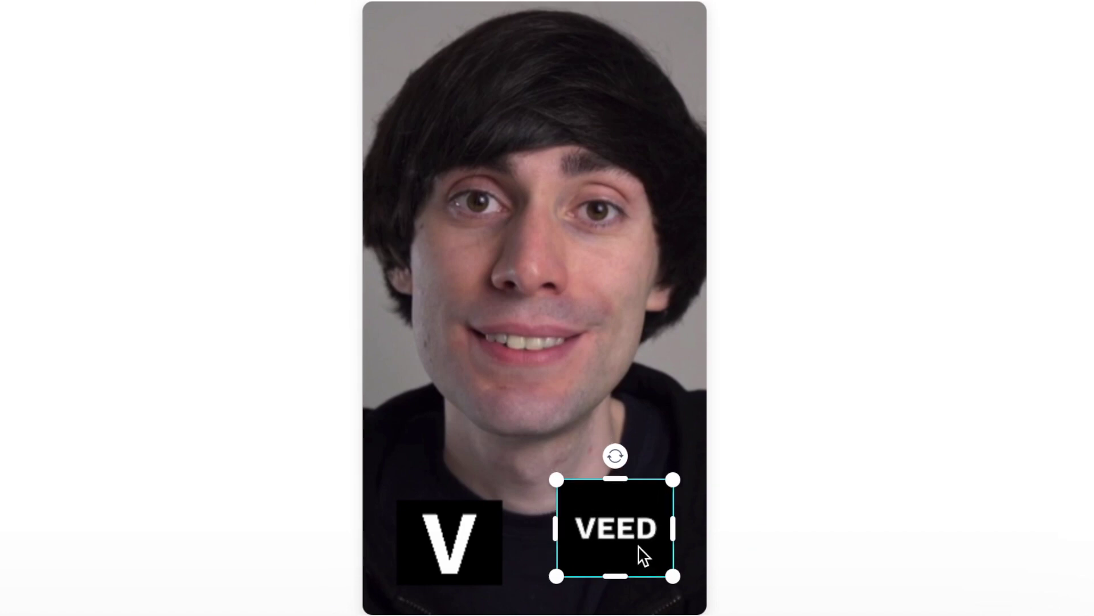
left_click_drag(444, 539, 439, 516)
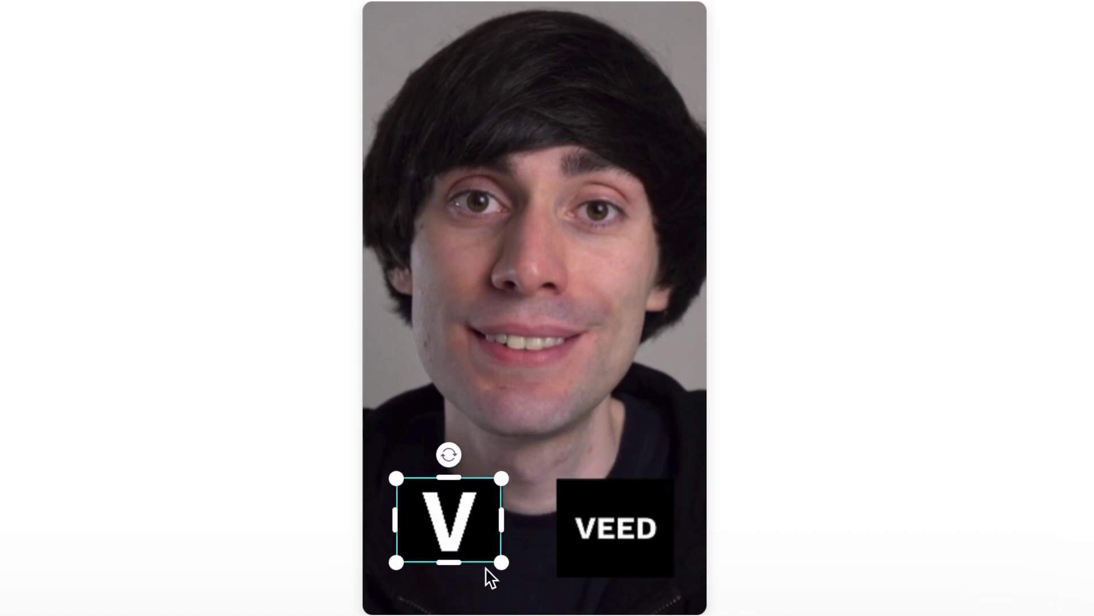
left_click_drag(501, 568, 515, 573)
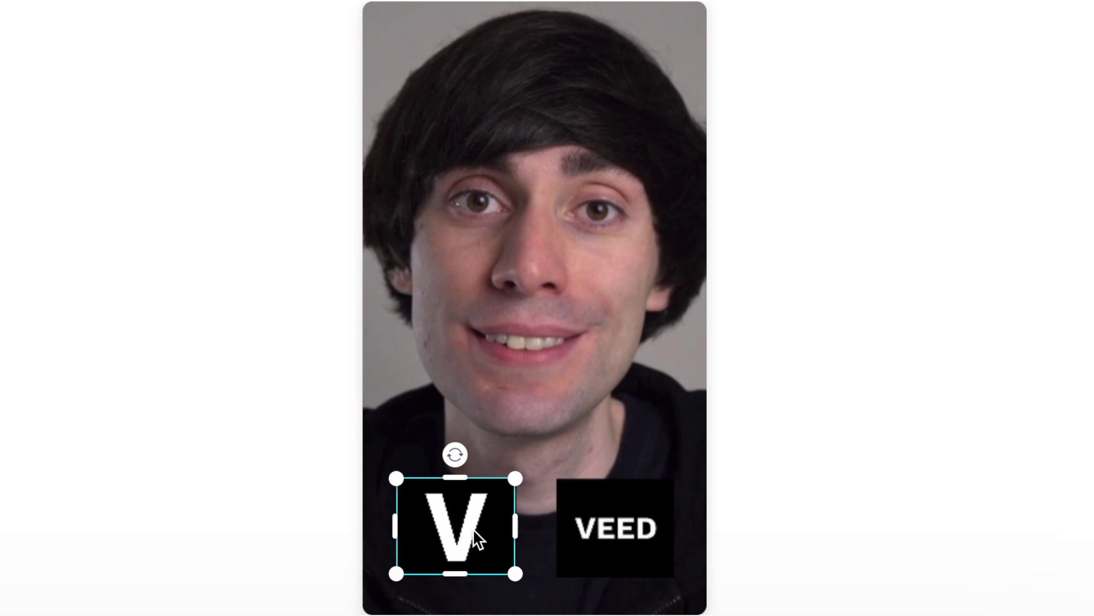
Export the finished 4.7-second video with the HD preset
left_click(804, 489)
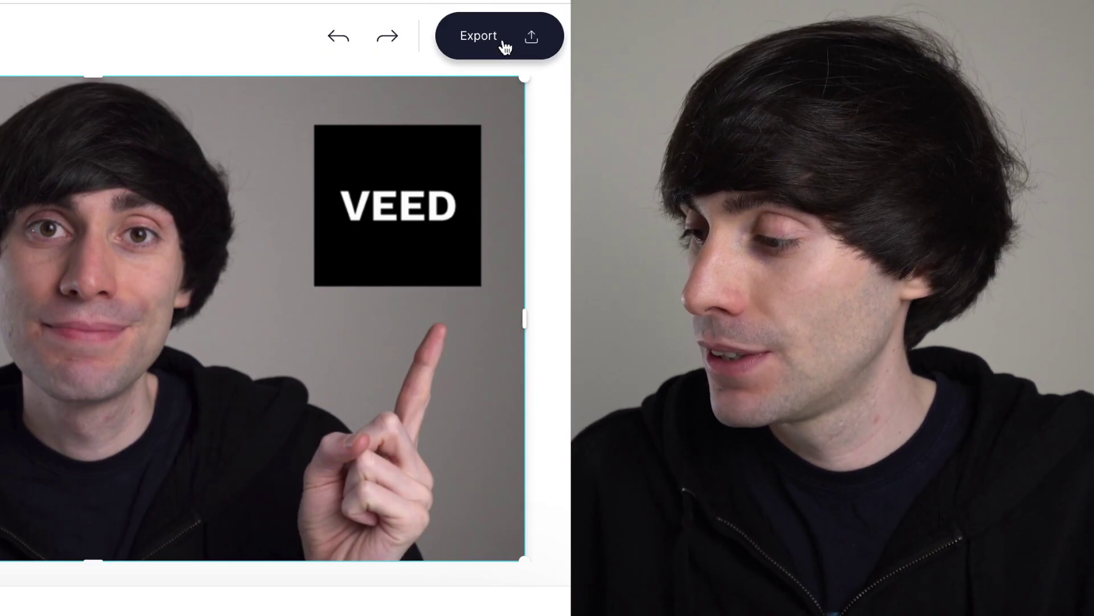
left_click(506, 46)
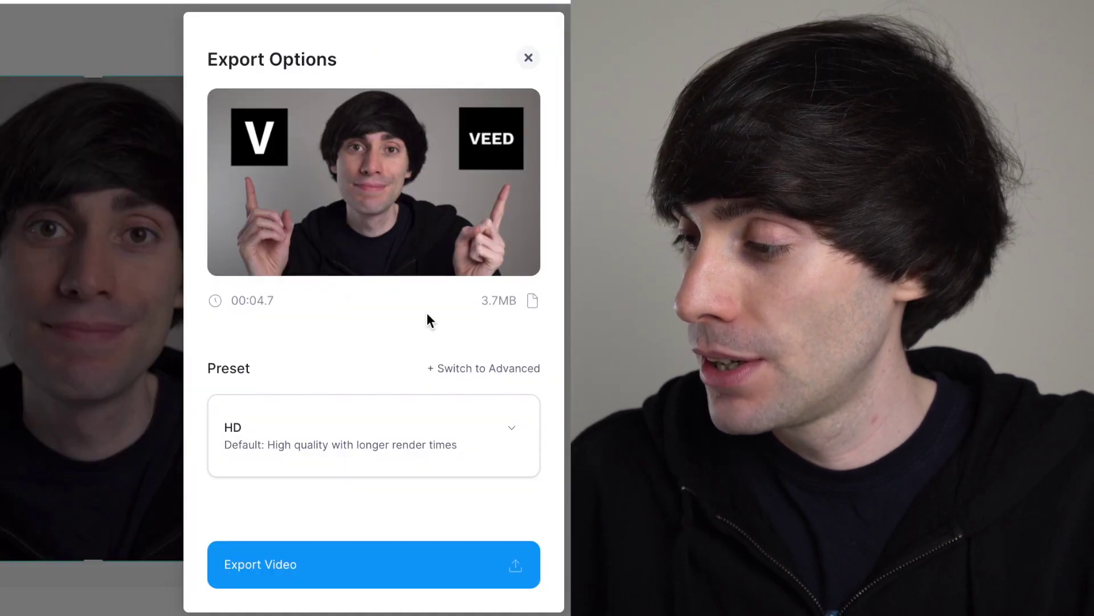
left_click(354, 563)
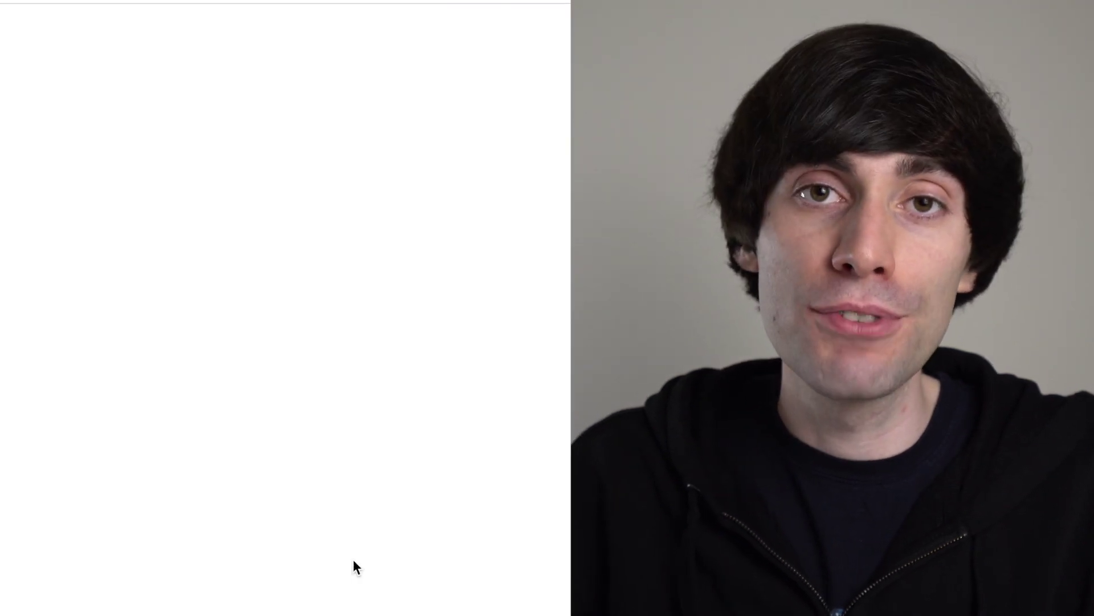